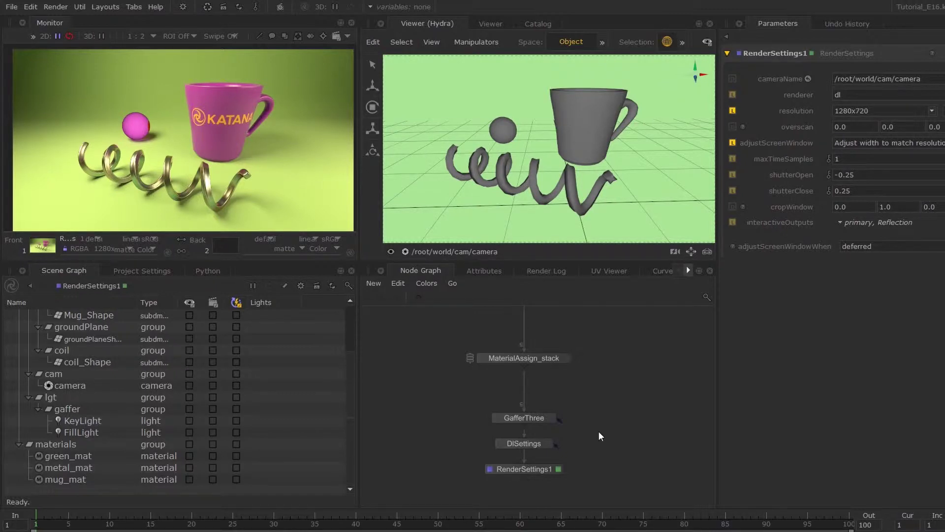
# Place an InteractiveRenderFilters node beside the render chain and edit its parameters.
pyautogui.moveTo(598, 431); pyautogui.dragTo(561, 427, button='middle')
pyautogui.press('Tab')
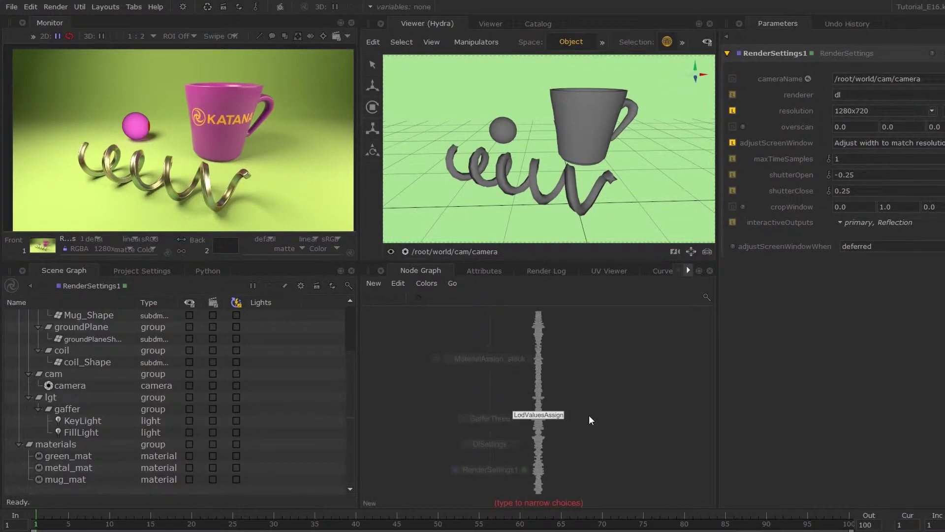
pyautogui.write('inter')
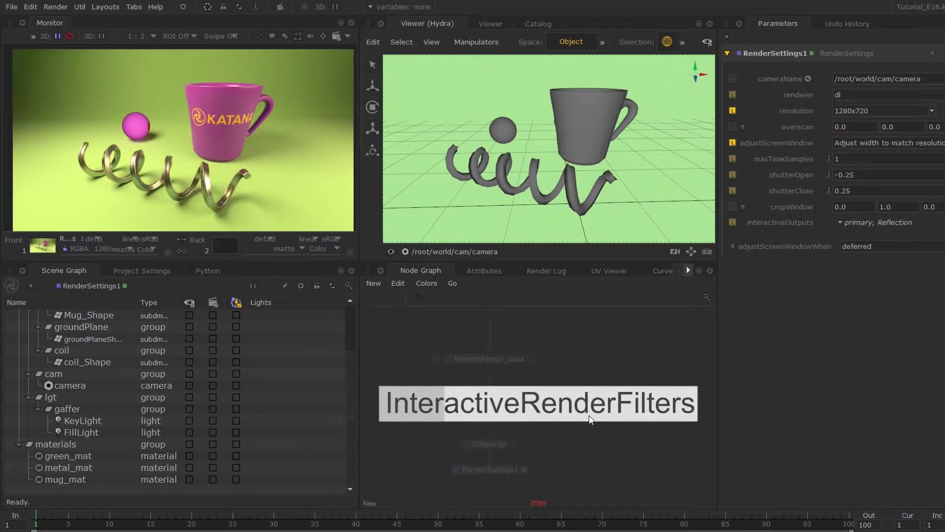
pyautogui.press('BackSpace')
pyautogui.press('BackSpace')
pyautogui.press('BackSpace')
pyautogui.press('BackSpace')
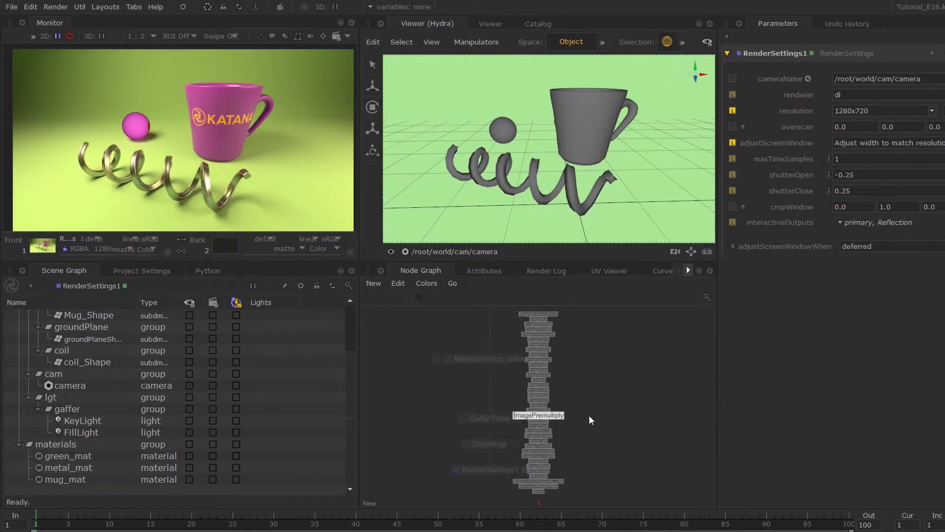
pyautogui.write('rf')
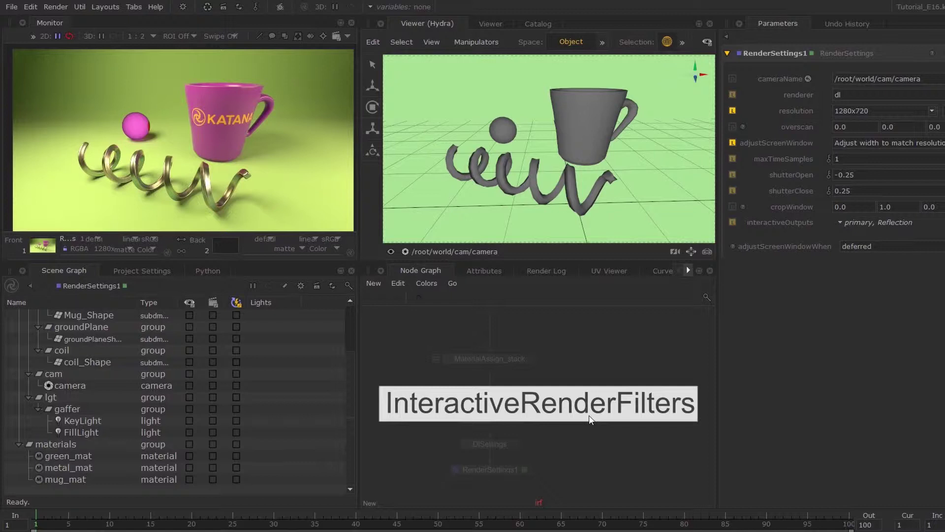
pyautogui.click(621, 403)
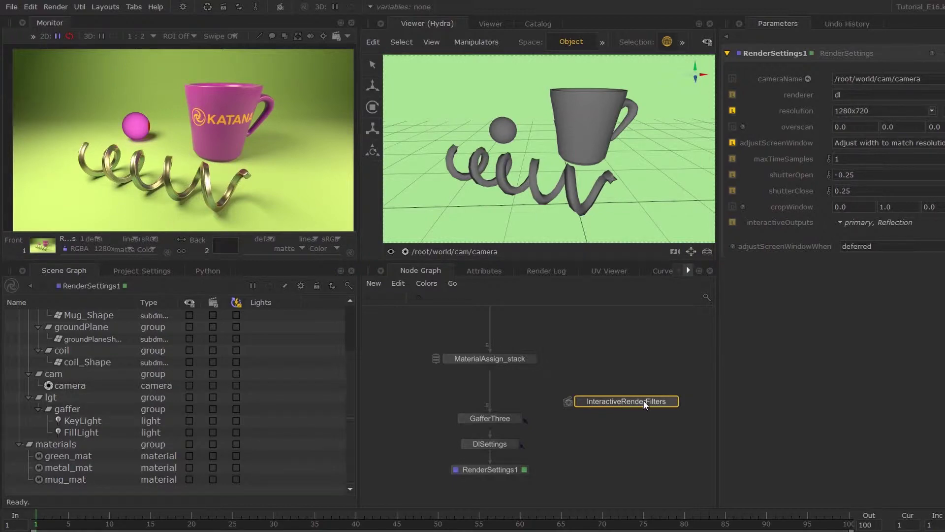
pyautogui.press('e')
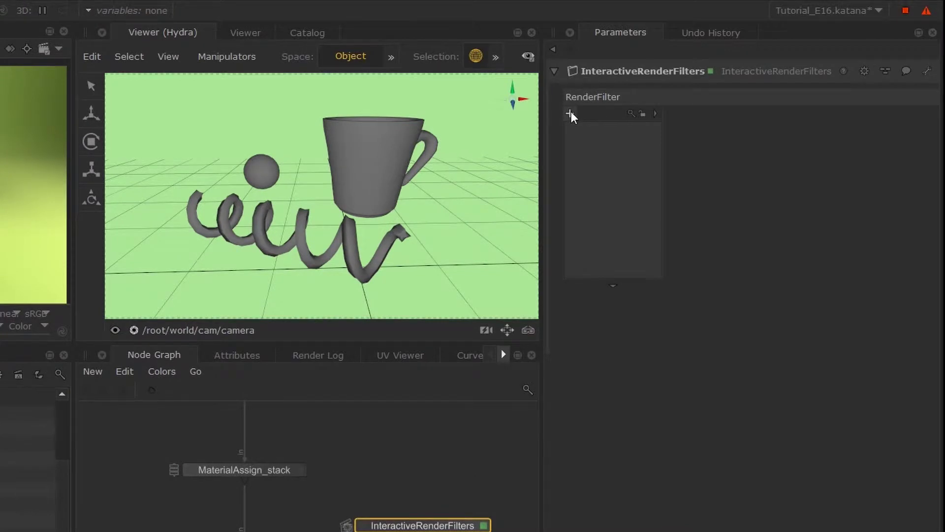
# Add a RenderFilter with a DlSettings node via 'dlse', then maximize the Parameters pane.
pyautogui.click(571, 112)
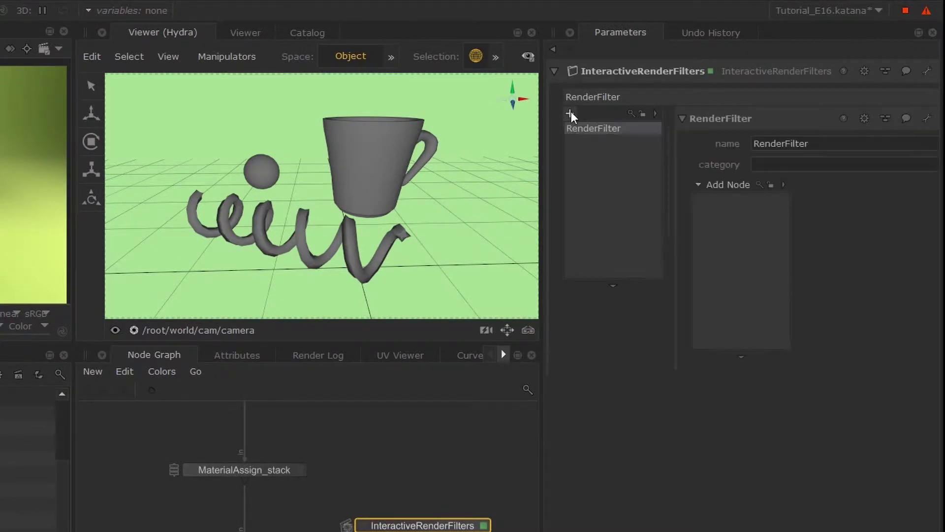
pyautogui.click(728, 184)
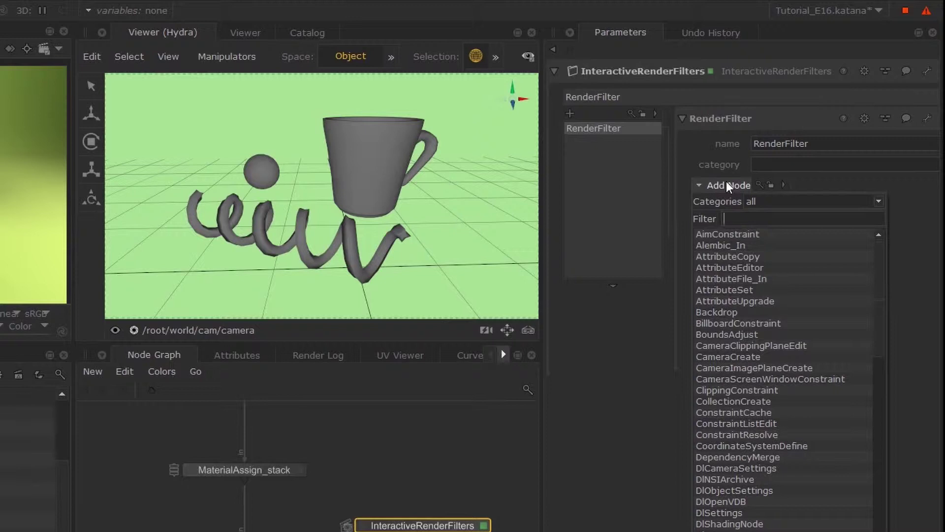
pyautogui.write('dlse')
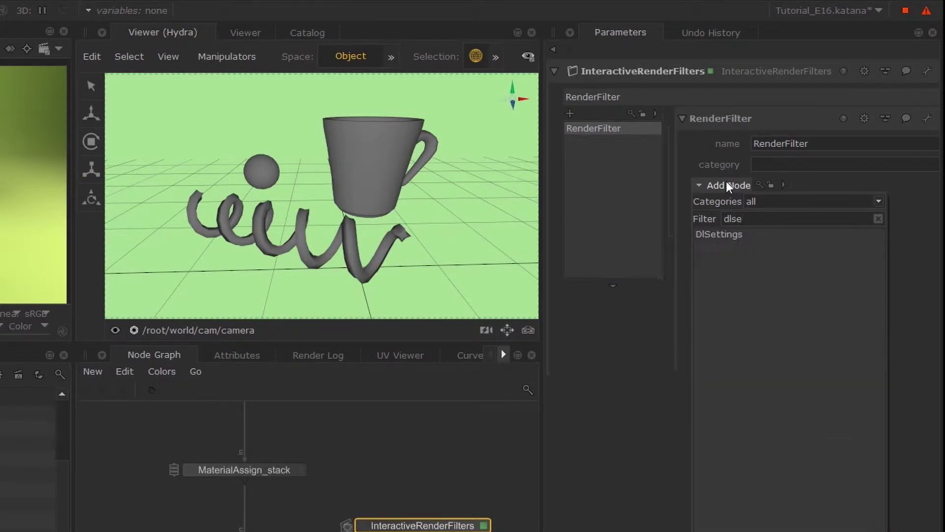
pyautogui.press('Down')
pyautogui.press('Return')
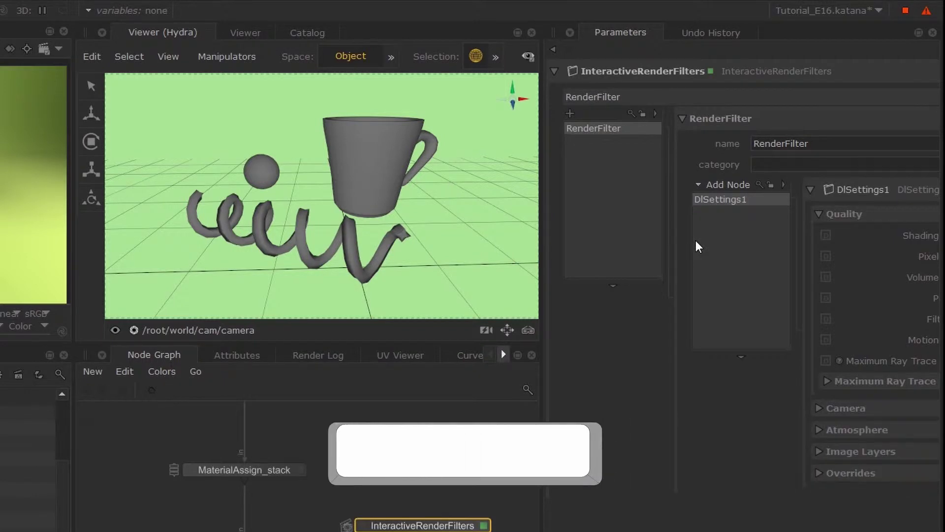
pyautogui.press('space')
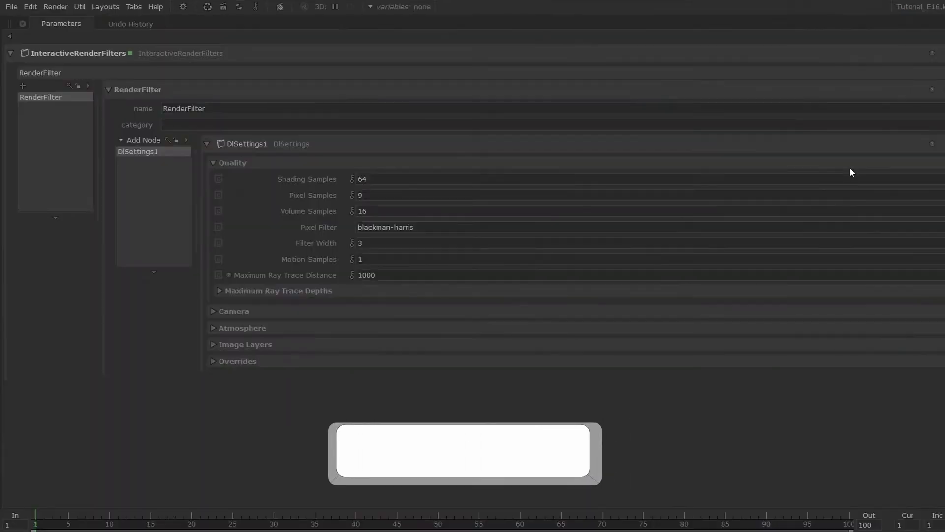
# Name the filter LowSamples, set Shading Samples to 32, and begin the 'samples' category.
pyautogui.click(238, 111)
pyautogui.write('KL')
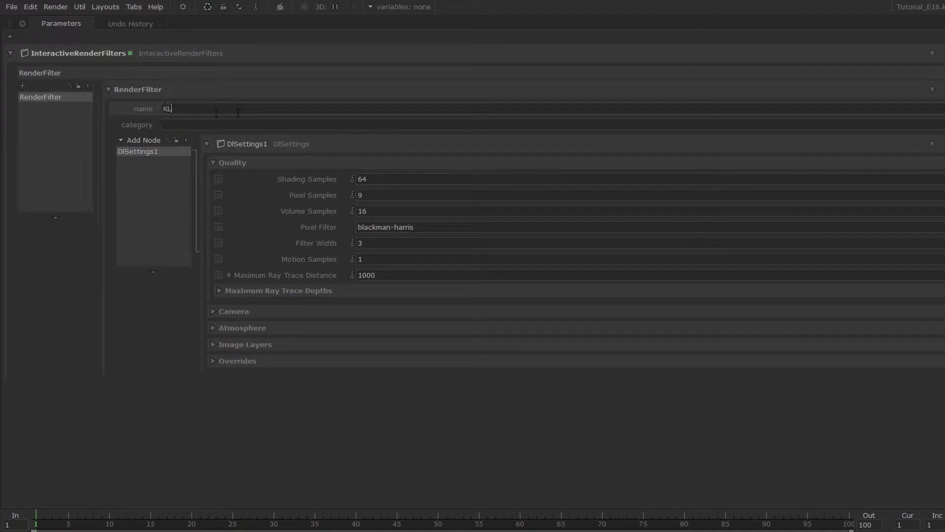
pyautogui.press('BackSpace')
pyautogui.press('BackSpace')
pyautogui.write('Low')
pyautogui.write('Sample')
pyautogui.press('Return')
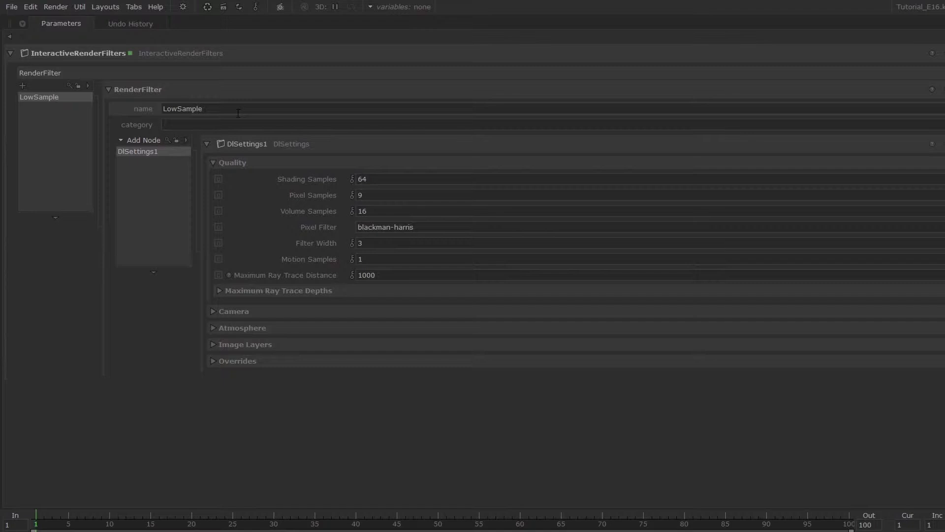
pyautogui.write('s')
pyautogui.click(391, 181)
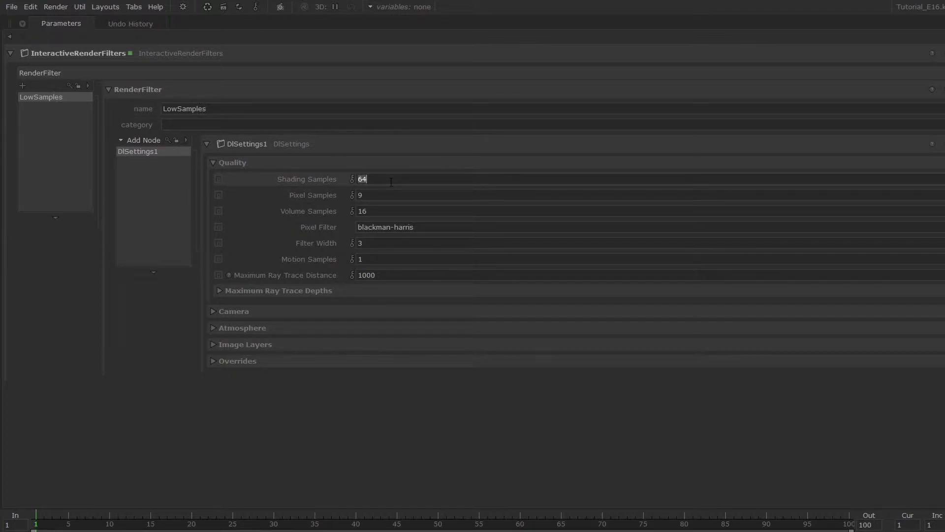
pyautogui.write('32')
pyautogui.press('Return')
pyautogui.click(237, 124)
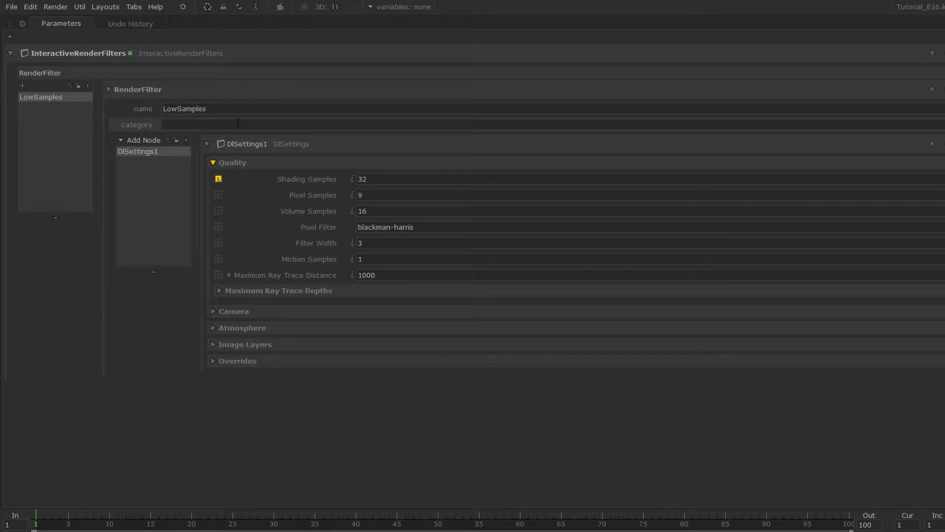
pyautogui.write('samples')
# Duplicate LowSamples as MediumSamples and set its DlSettings2 Shading Samples to 64.
pyautogui.rightClick(64, 99)
pyautogui.click(87, 156)
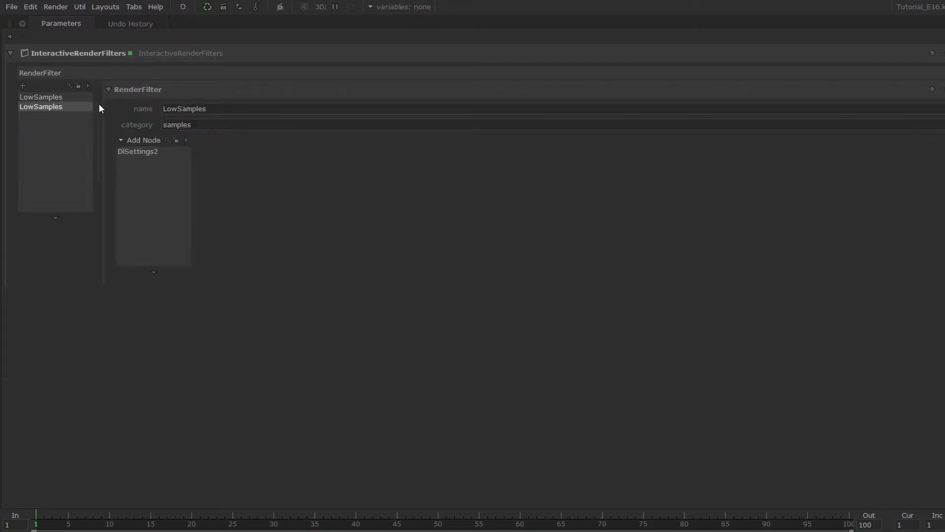
pyautogui.click(165, 108)
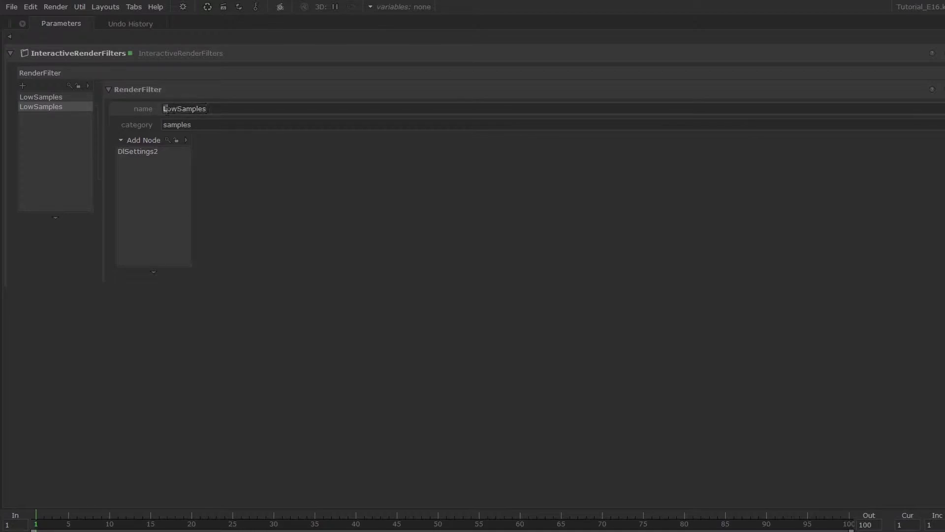
pyautogui.hotkey('shift', 'Right')
pyautogui.hotkey('shift', 'Right')
pyautogui.hotkey('shift', 'Right')
pyautogui.write('M')
pyautogui.write('edium')
pyautogui.press('Return')
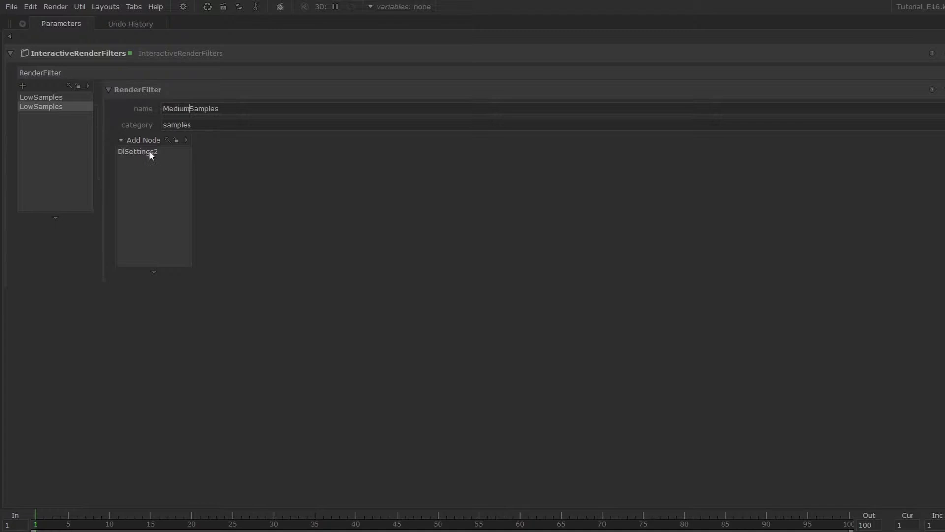
pyautogui.click(148, 150)
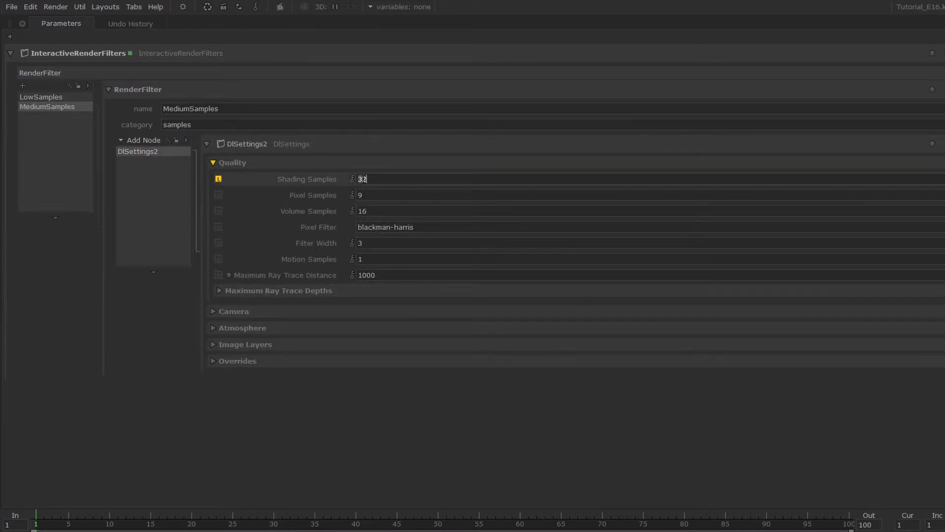
pyautogui.write('64')
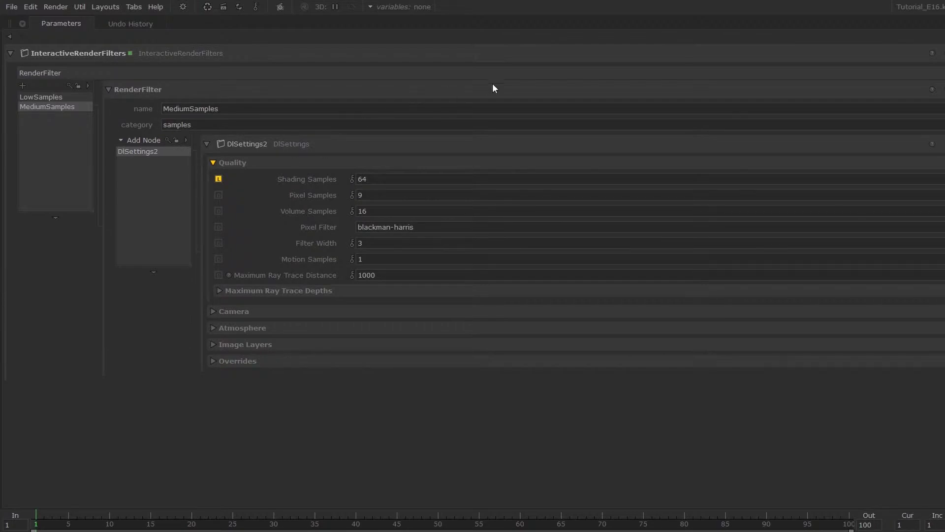
# Restore the full layout and activate LowSamples in the Interactive Render Filters popup.
pyautogui.press('space')
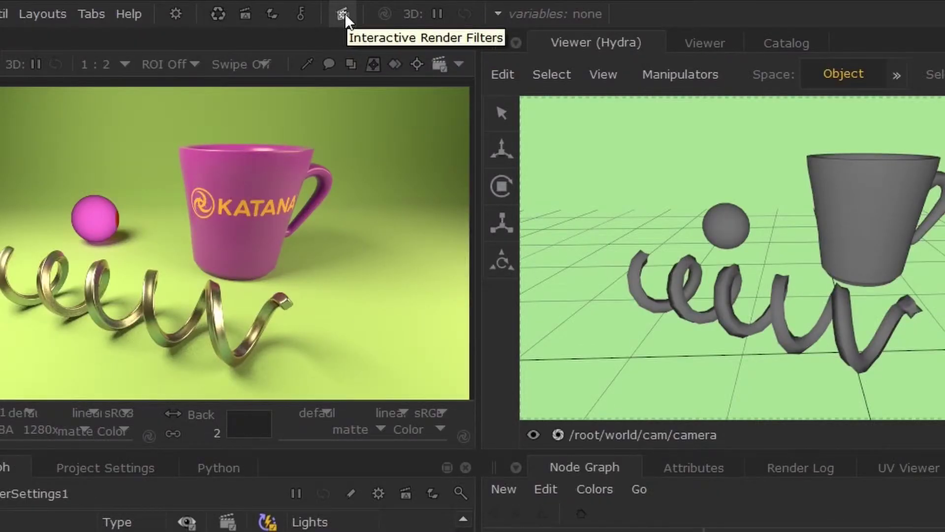
pyautogui.click(343, 14)
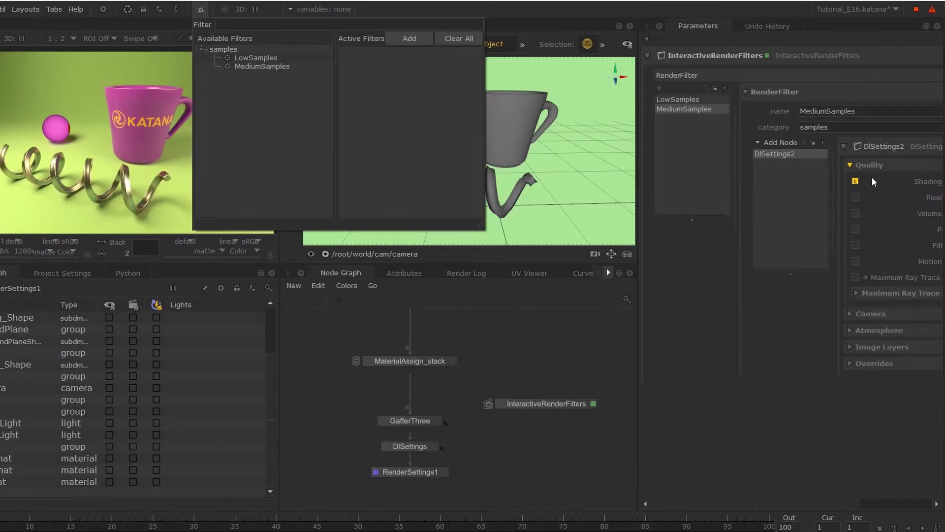
pyautogui.click(256, 58)
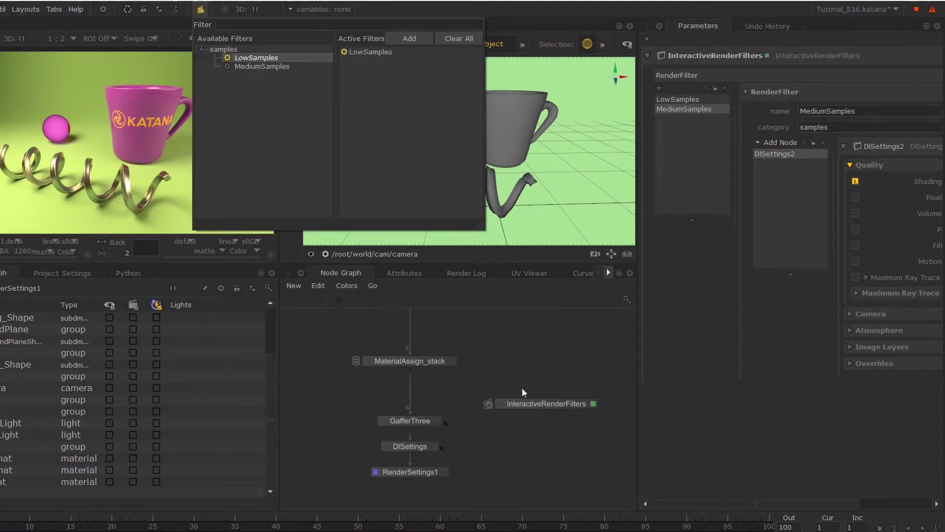
pyautogui.click(519, 375)
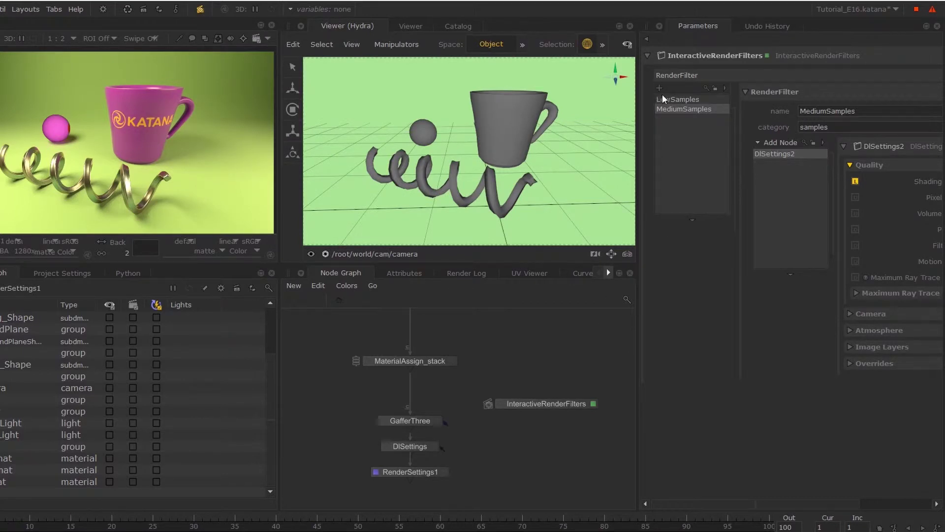
# Maximize the Parameters pane and add a RenderSettings node to the filter.
pyautogui.press('space')
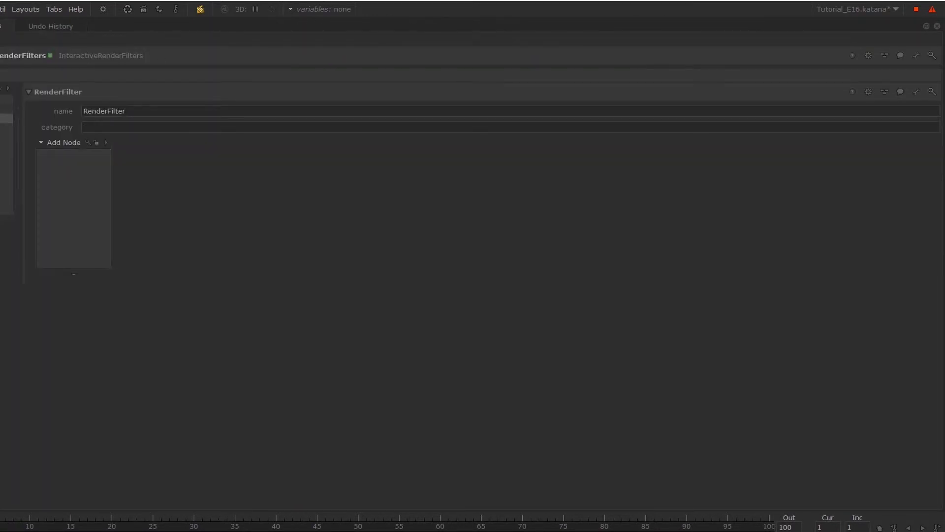
pyautogui.click(62, 143)
pyautogui.write('render')
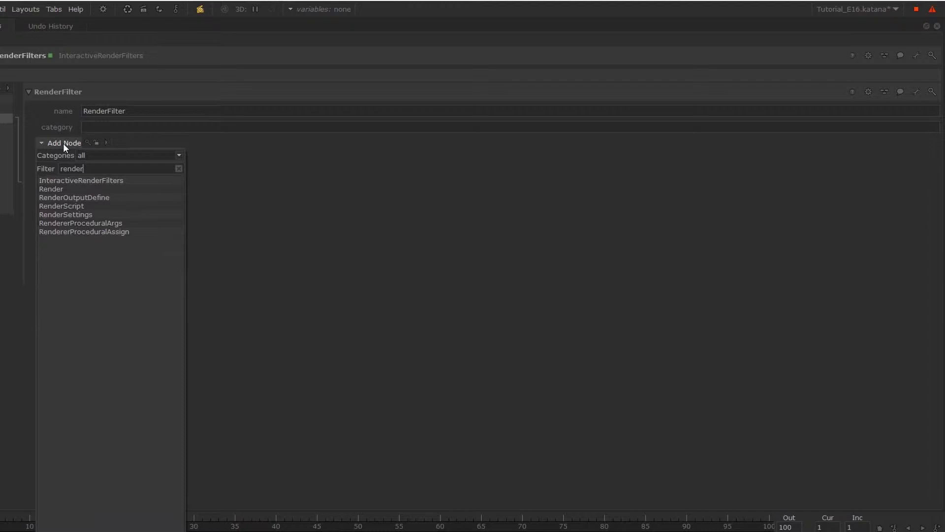
pyautogui.press('Down')
pyautogui.press('Down')
pyautogui.press('Down')
pyautogui.press('Down')
pyautogui.press('Down')
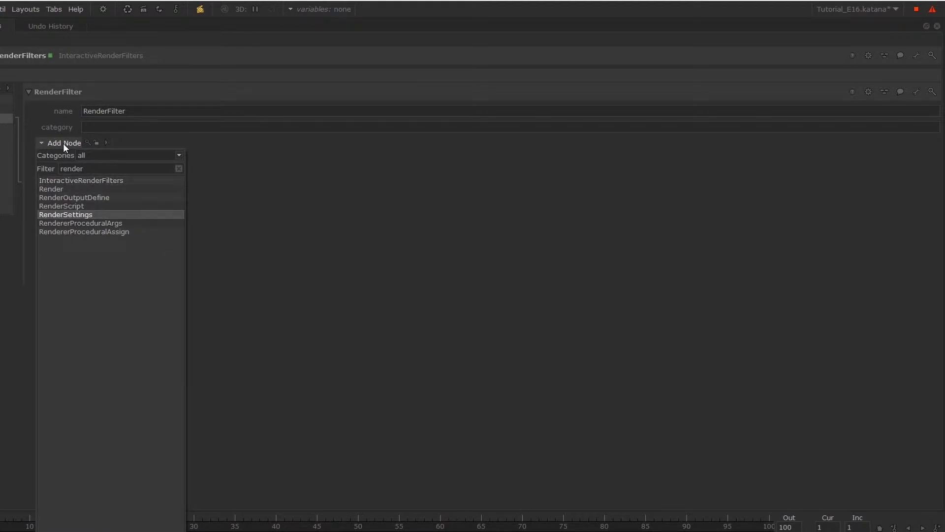
pyautogui.press('Return')
# Name the filter LowResolution, set resolution to 960x540, and begin the 'resolution' category.
pyautogui.doubleClick(137, 107)
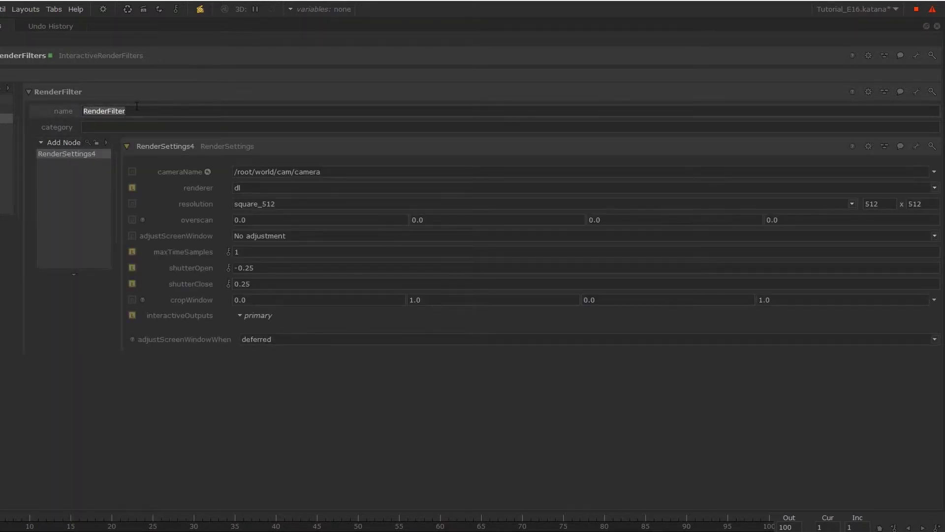
pyautogui.write('Low')
pyautogui.write('Resolution')
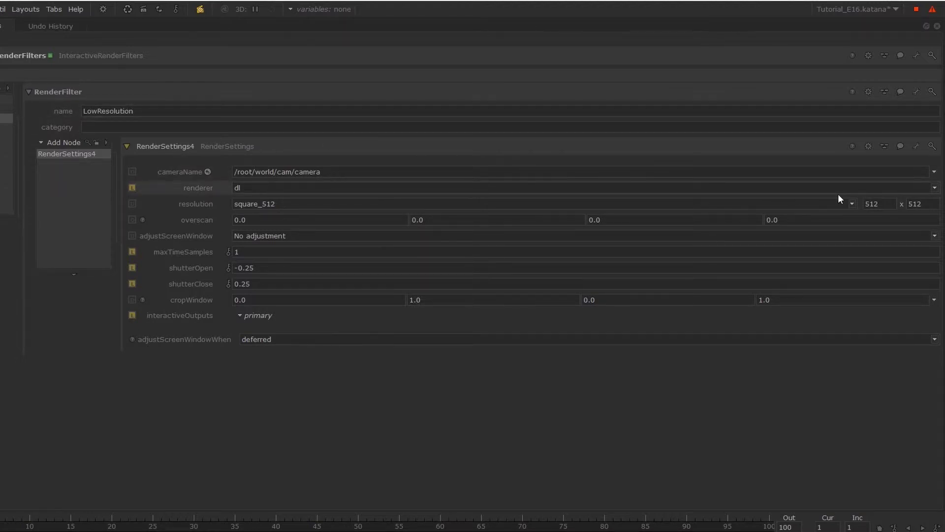
pyautogui.doubleClick(873, 204)
pyautogui.write('960')
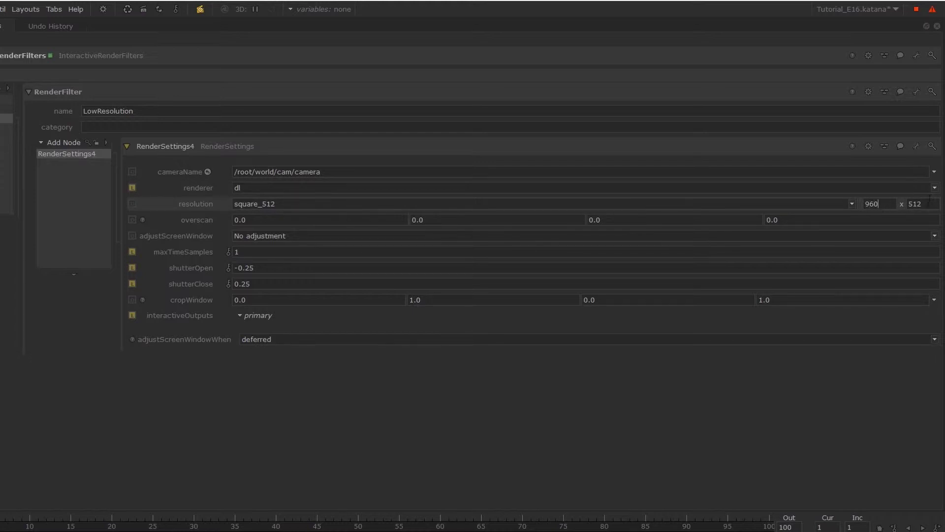
pyautogui.doubleClick(922, 204)
pyautogui.write('540')
pyautogui.press('Return')
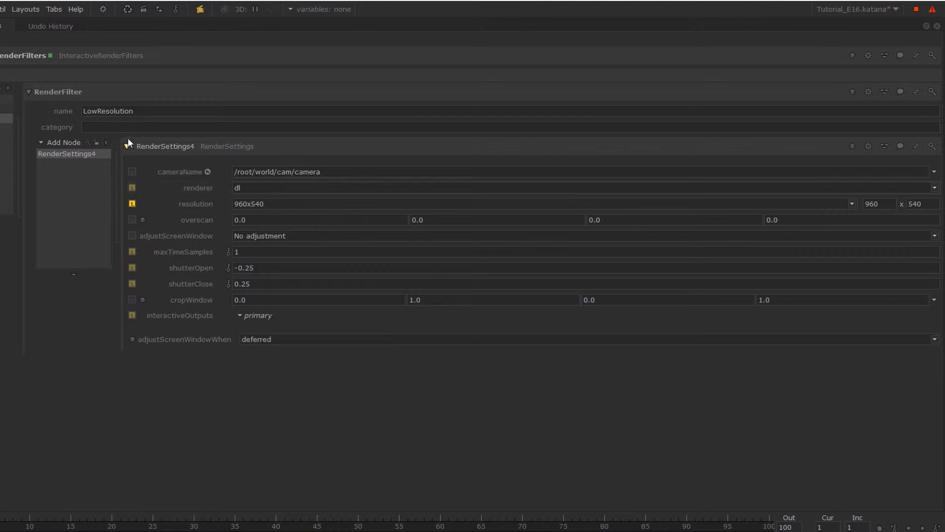
pyautogui.click(133, 127)
pyautogui.write('resolut')
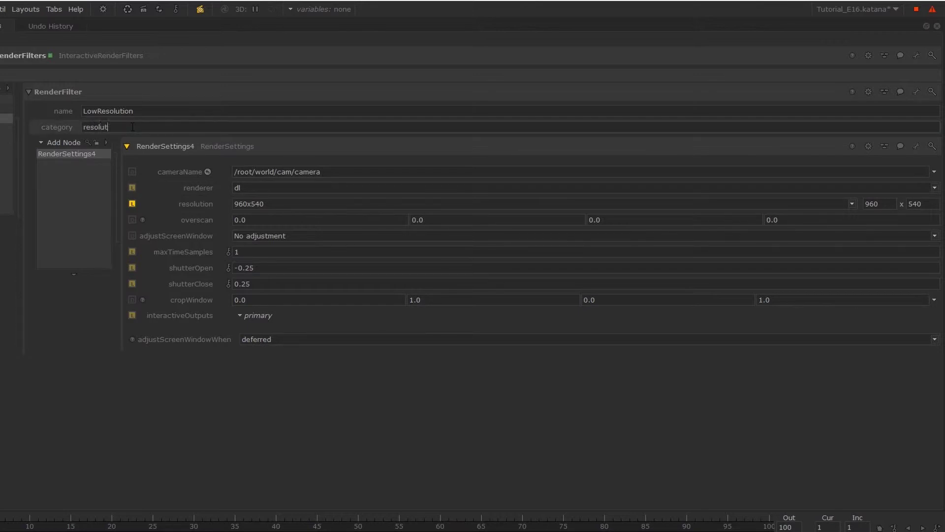
pyautogui.write('ion')
# Duplicate LowResolution and rename the copy MediumResolution.
pyautogui.click(64, 142)
pyautogui.click(44, 174)
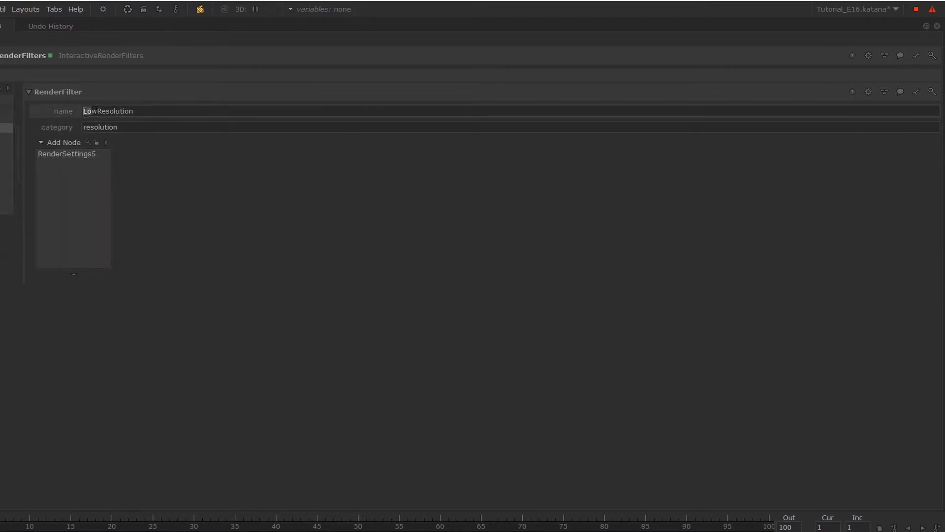
pyautogui.moveTo(86, 111); pyautogui.dragTo(73, 112)
pyautogui.write('Medium')
pyautogui.press('Return')
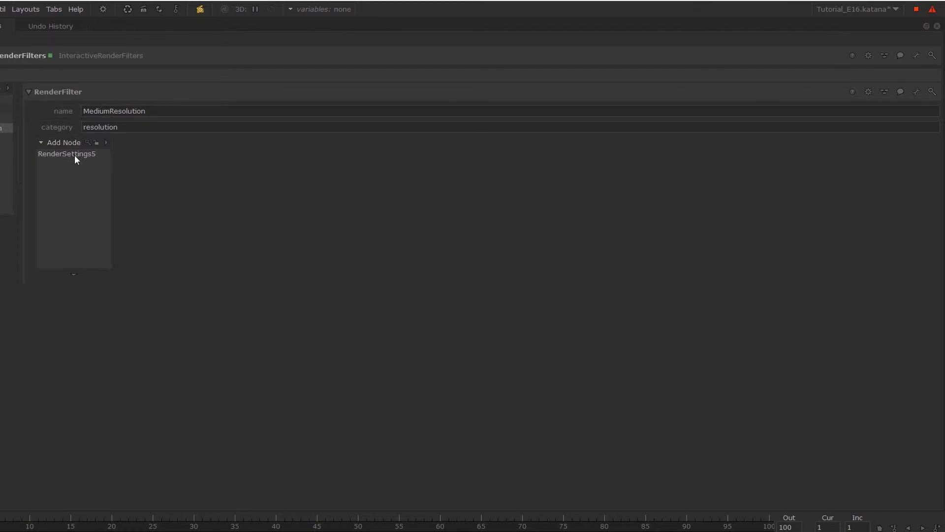
# Set the RenderSettings5 resolution to 1280 wide by 720 high.
pyautogui.click(74, 154)
pyautogui.click(872, 204)
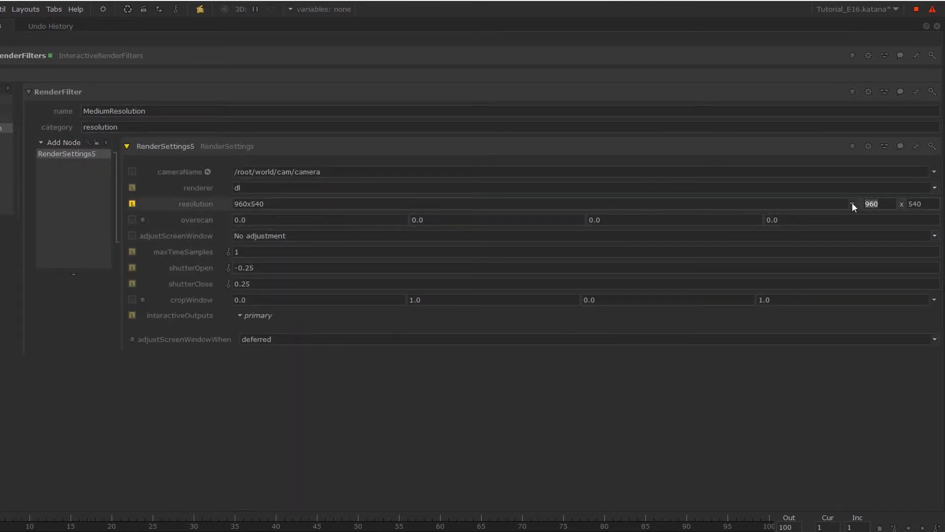
pyautogui.write('1280')
pyautogui.press('Return')
pyautogui.click(931, 199)
pyautogui.write('720')
pyautogui.press('Return')
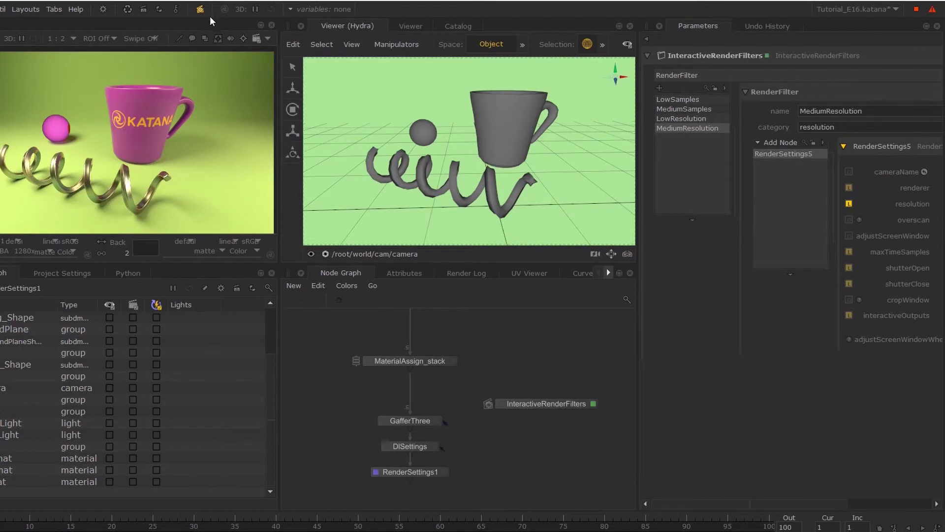
# Activate the LowResolution filter and start a Preview Render from RenderSettings1.
pyautogui.click(200, 9)
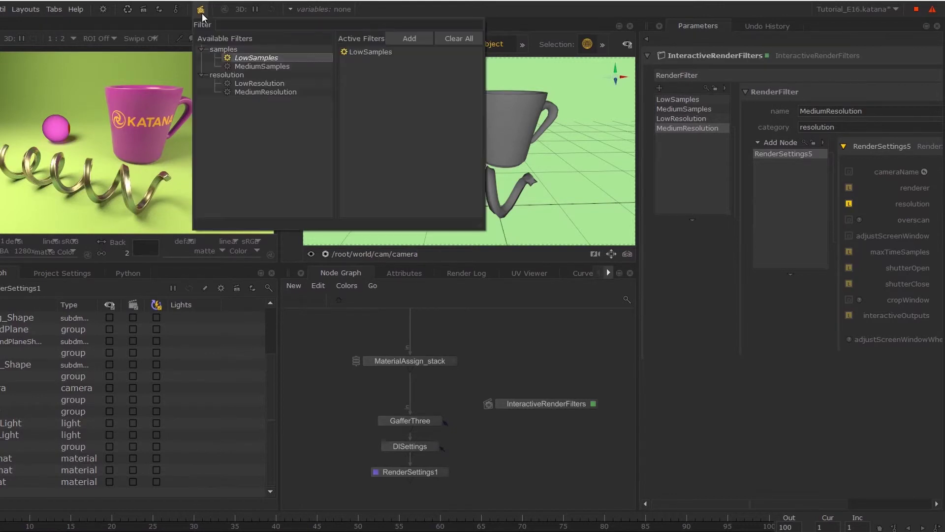
pyautogui.click(261, 85)
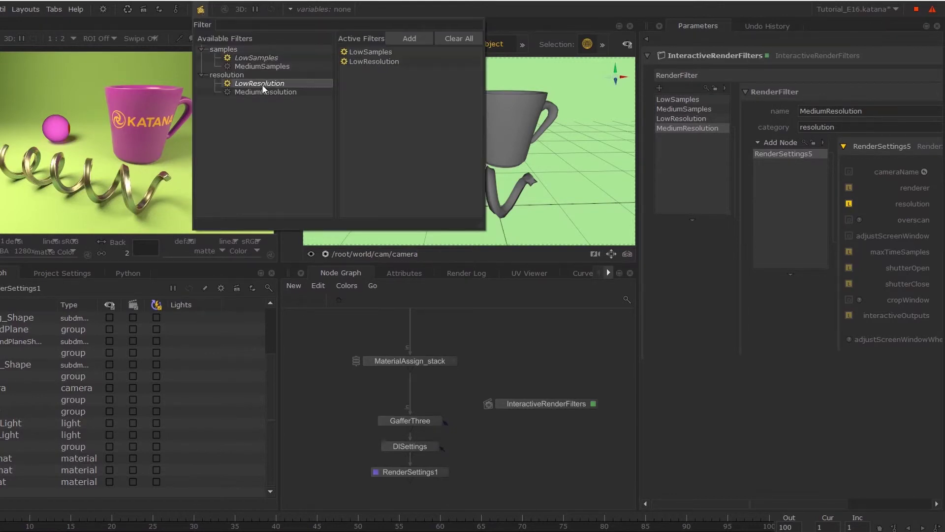
pyautogui.rightClick(438, 474)
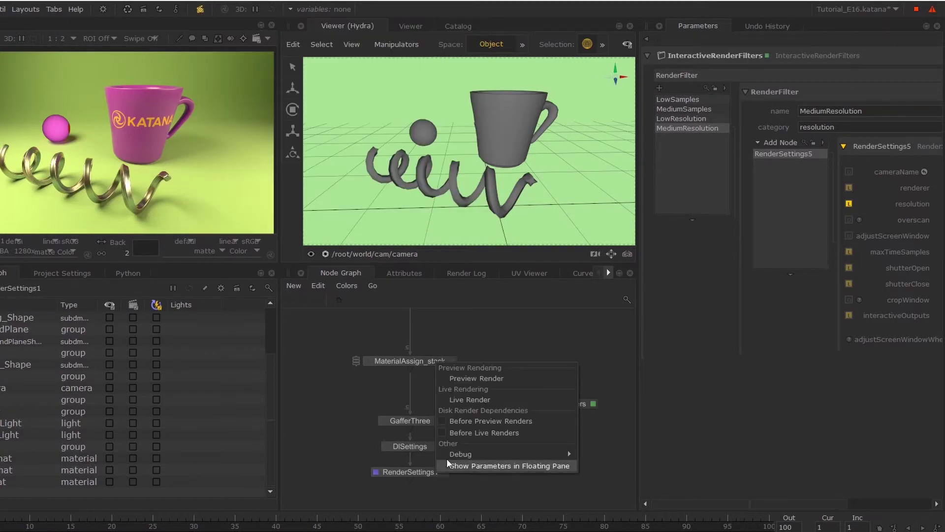
pyautogui.click(470, 378)
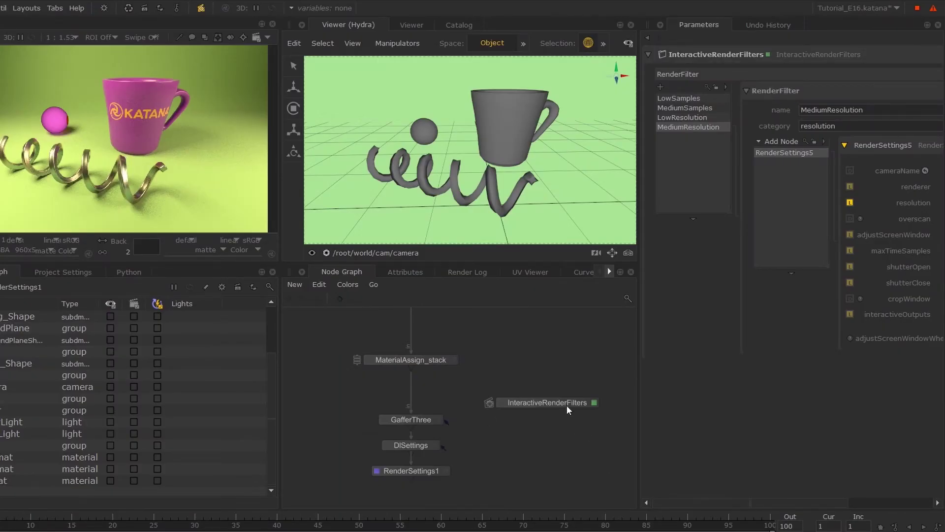
# Expand DlSettings' Overrides and toggle Speed Boost interactive previewing on, then back off.
pyautogui.moveTo(568, 405); pyautogui.dragTo(568, 396)
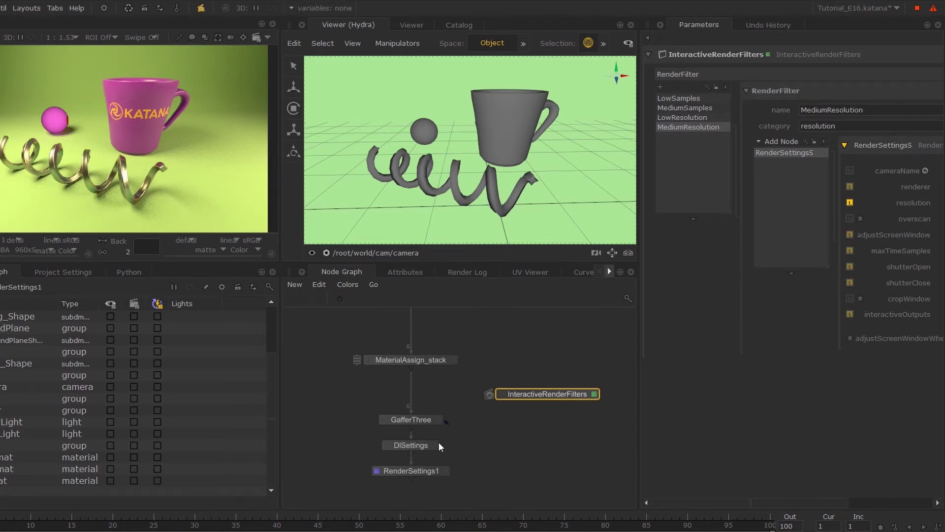
pyautogui.moveTo(439, 442); pyautogui.dragTo(444, 414, button='middle')
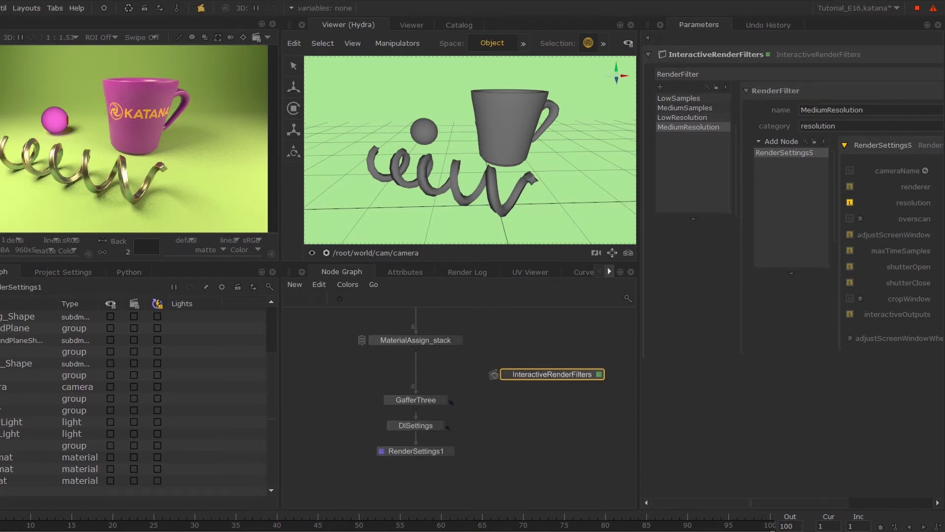
pyautogui.click(441, 416)
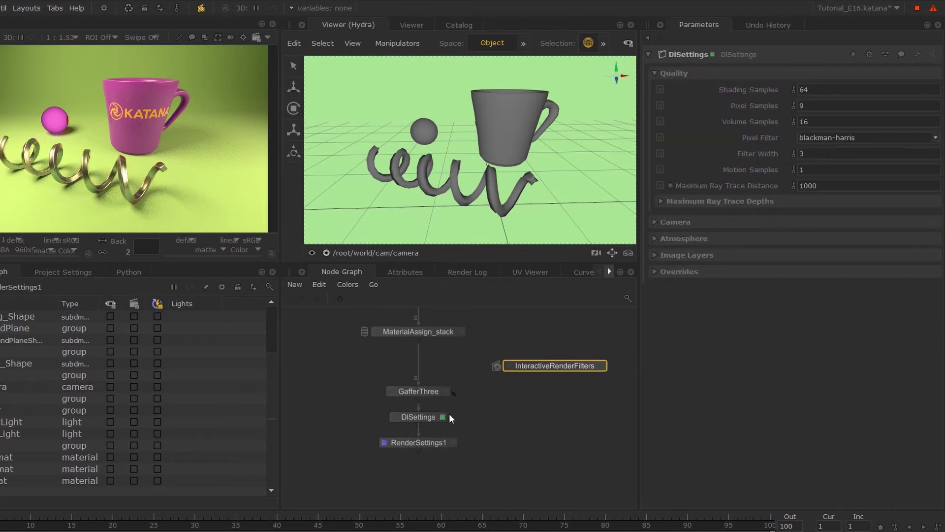
pyautogui.click(668, 273)
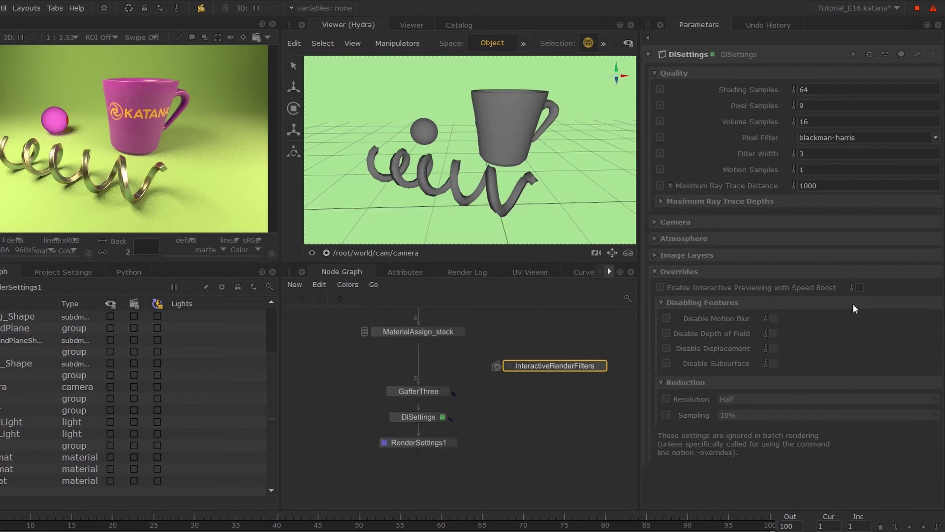
pyautogui.click(859, 288)
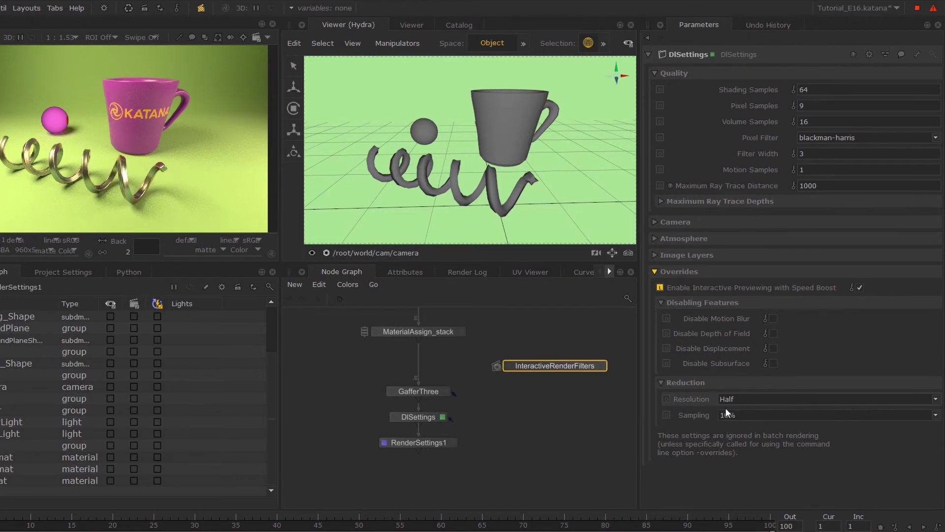
pyautogui.click(860, 289)
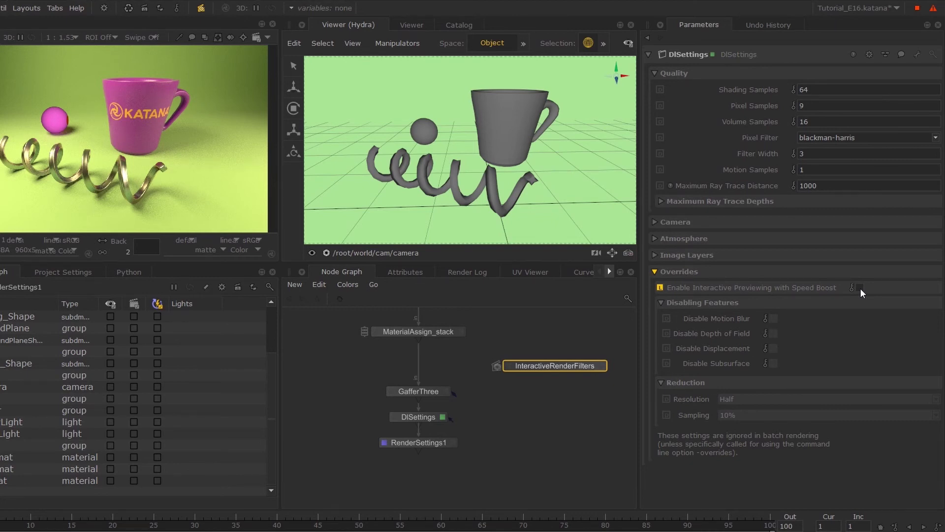
# Check the active filters list, then dismiss it by clicking the Node Graph.
pyautogui.click(200, 8)
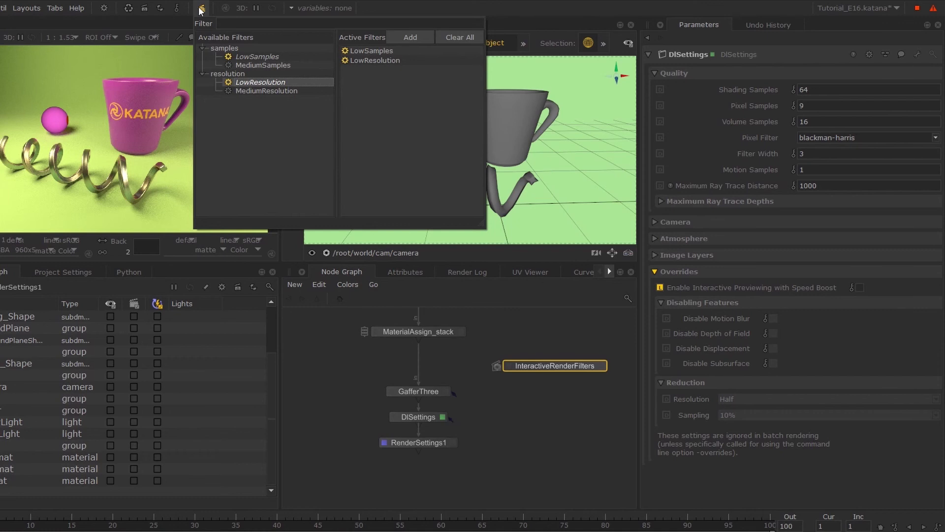
pyautogui.click(506, 433)
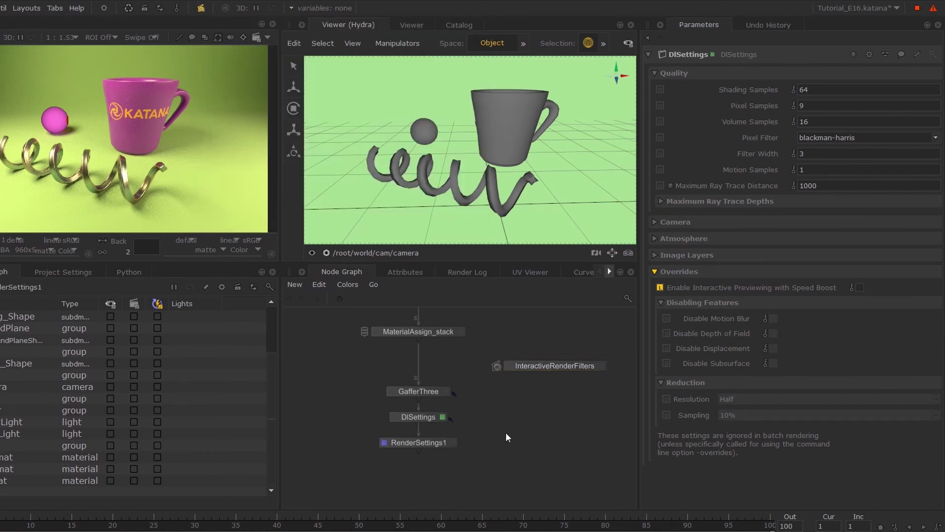